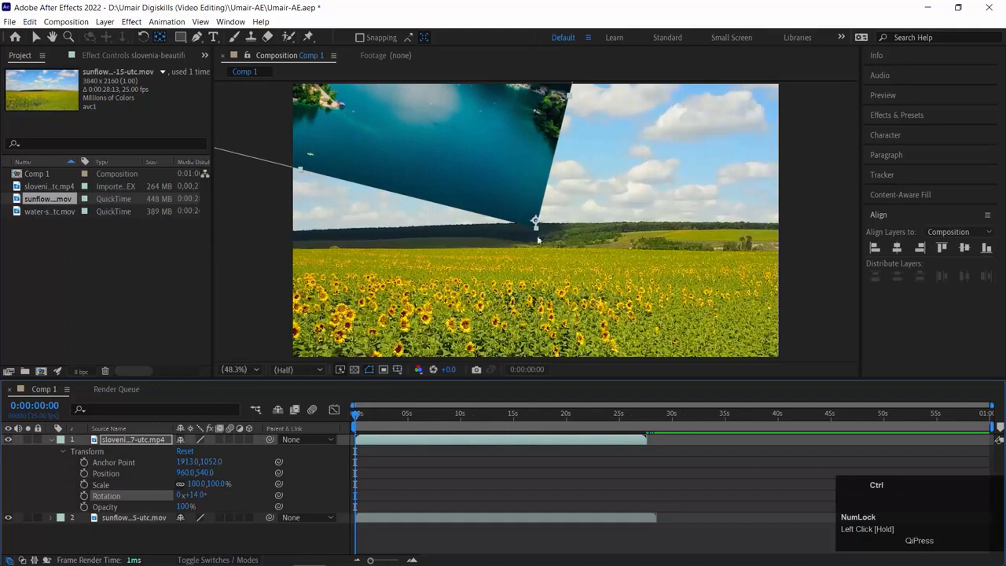
Try placing the lake clip at position 1915, 1065 with an 11° rotation about its corner anchor, and reset its transform.
key("ctrl+z")
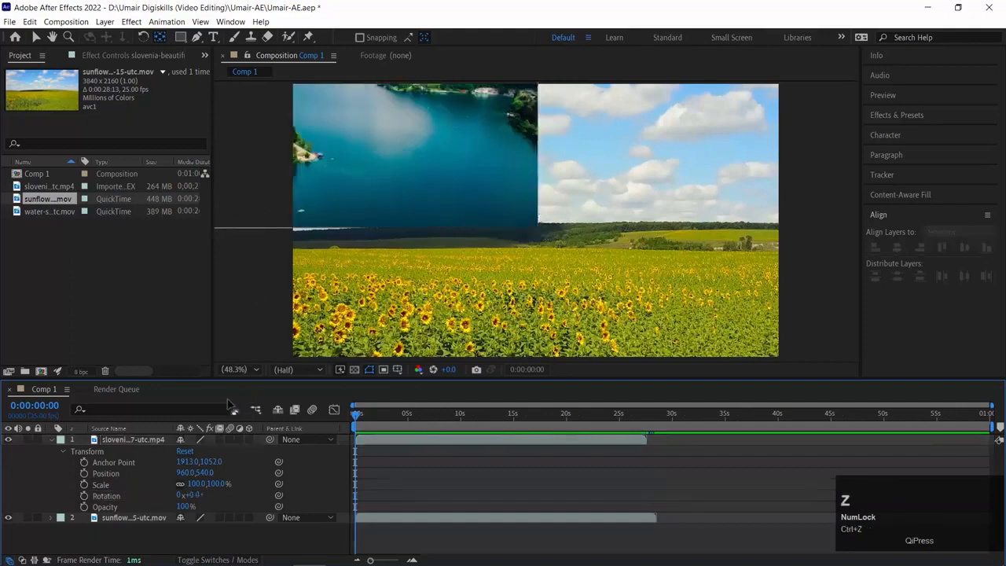
left_click_drag(187, 475, 721, 418)
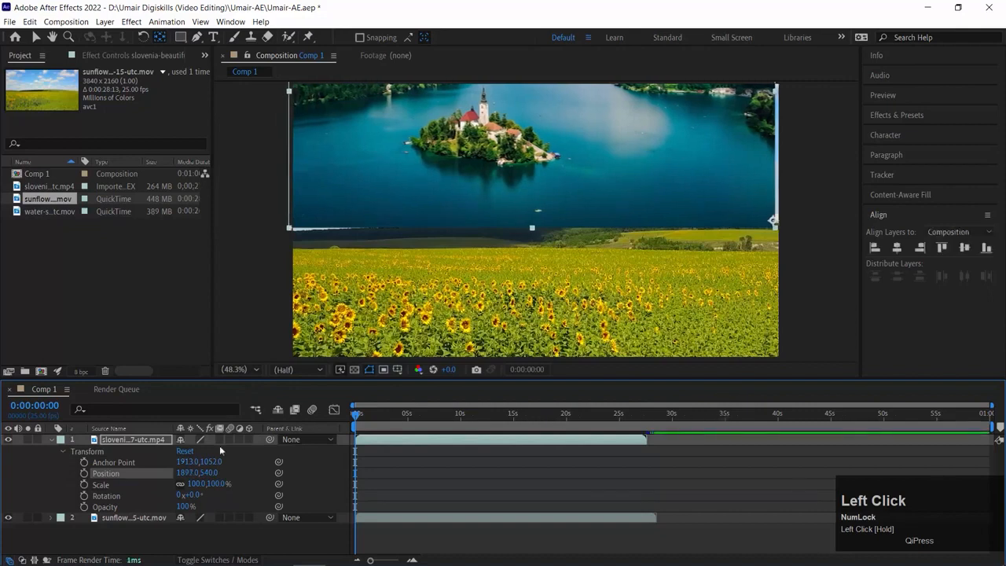
left_click_drag(207, 472, 495, 473)
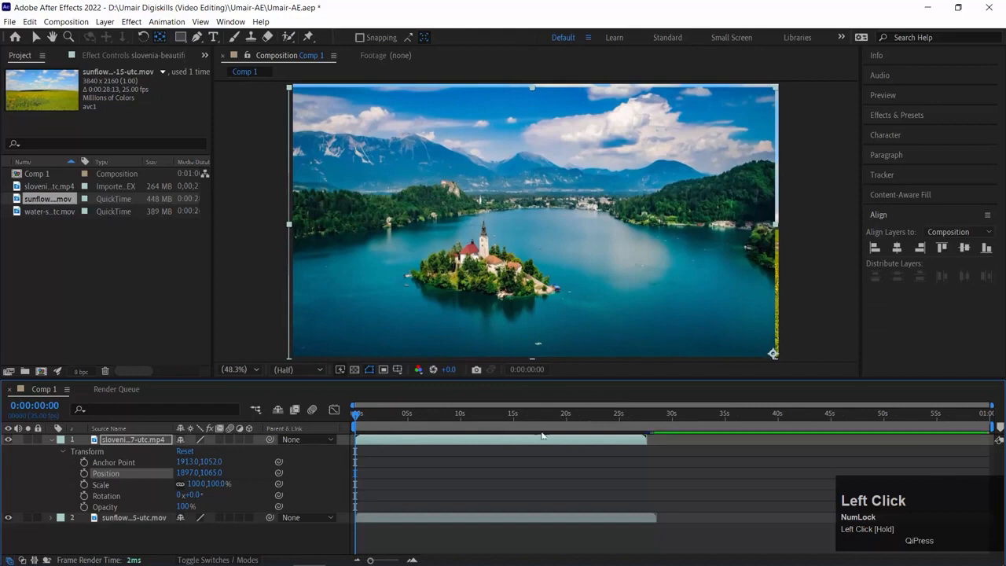
left_click_drag(183, 472, 205, 497)
key("ctrl+z")
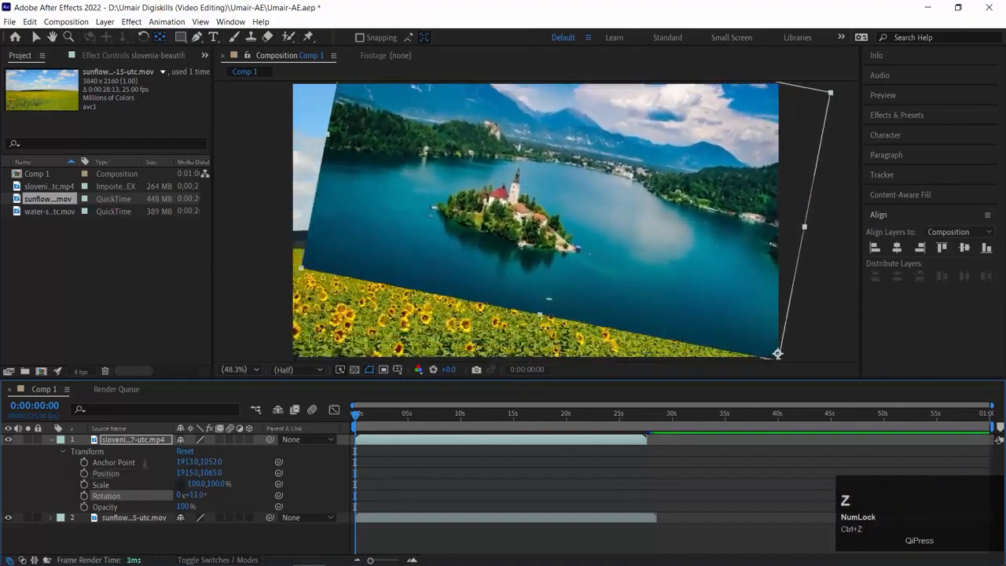
left_click(185, 450)
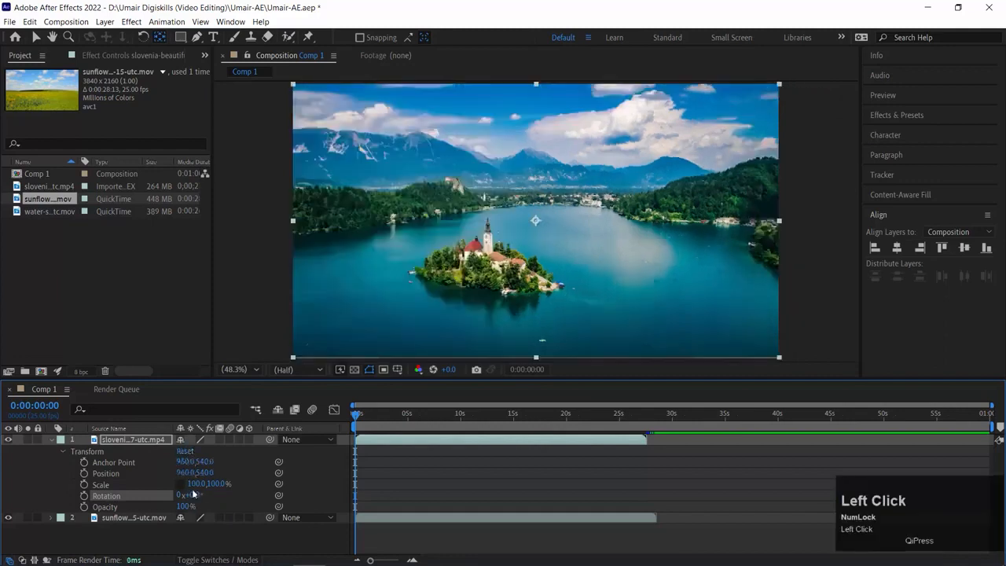
Try rotating the lake clip slightly around its centred anchor point and shifting its anchor point X value to 682.
left_click(197, 483)
left_click(237, 496)
mouse_move(197, 496)
left_mouse_down()
mouse_move(214, 495)
mouse_move(198, 496)
left_mouse_up()
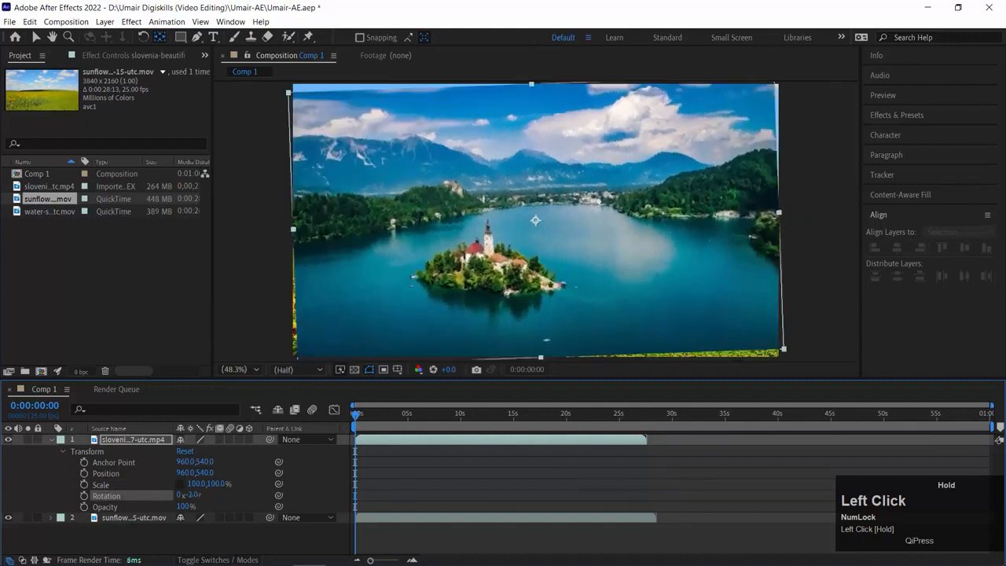
key("ctrl+z")
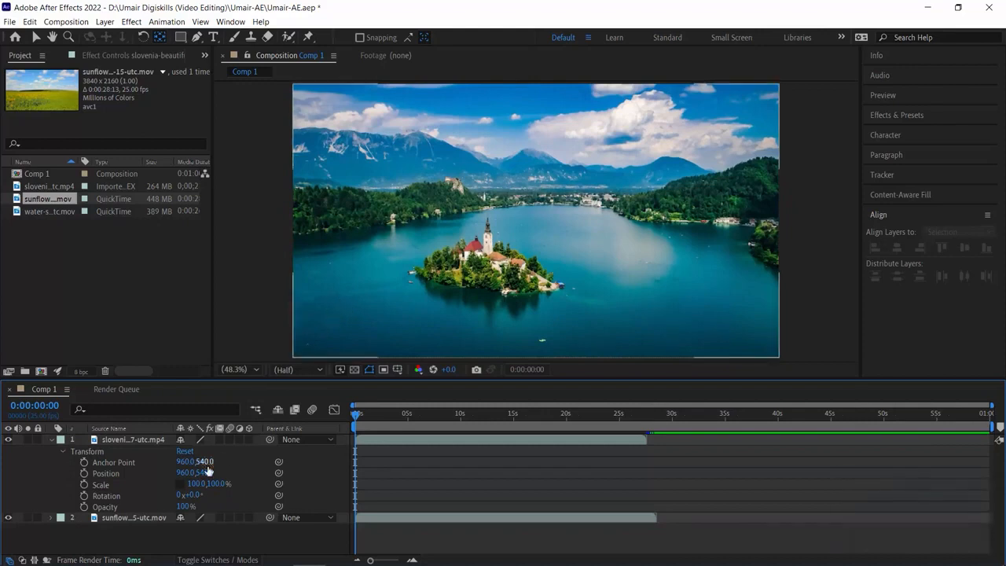
left_click_drag(181, 468, 6, 464)
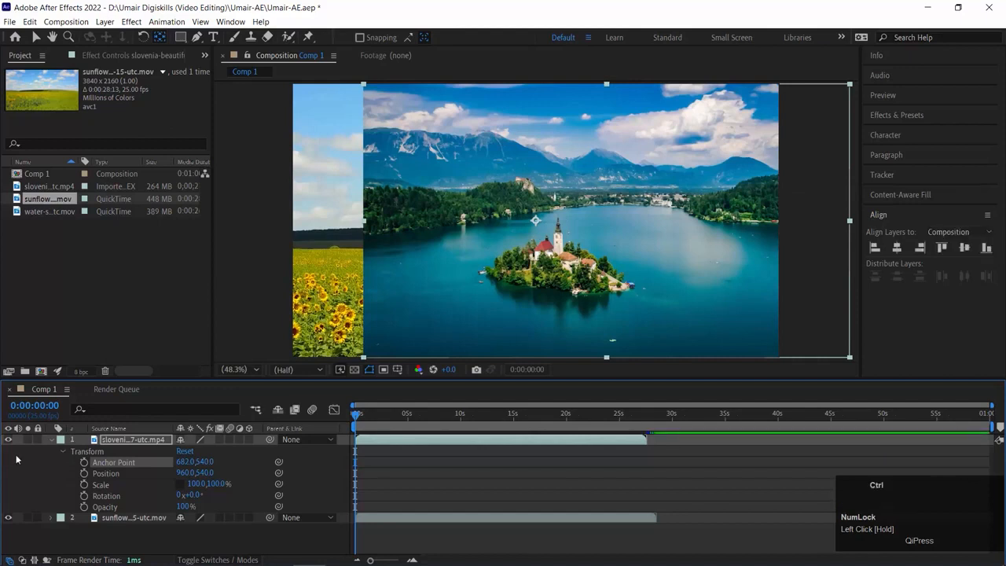
key("ctrl+z")
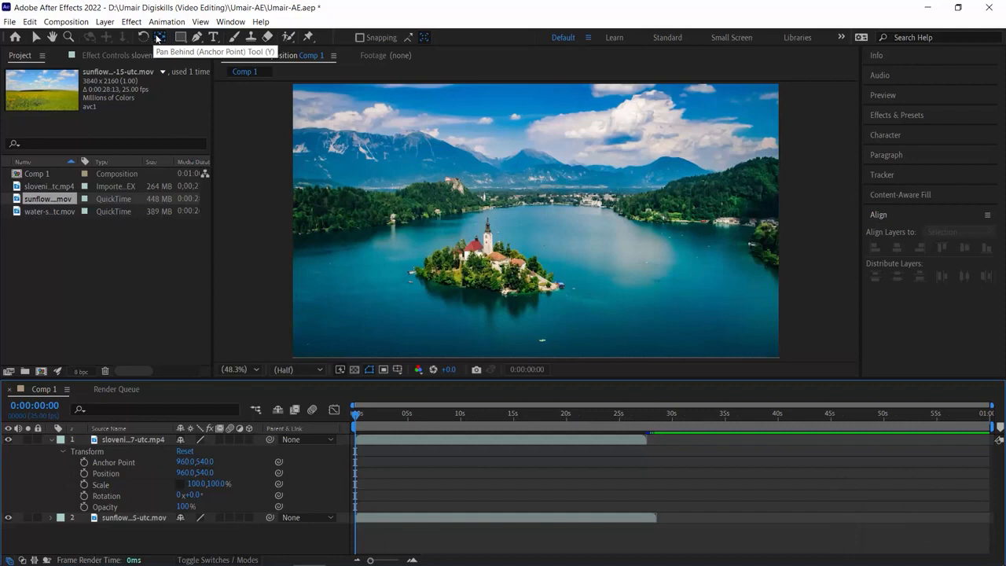
Move the lake clip's anchor point with the Pan Behind tool to about 4, 66 near its upper-left corner and try rotating the clip.
left_click(159, 38)
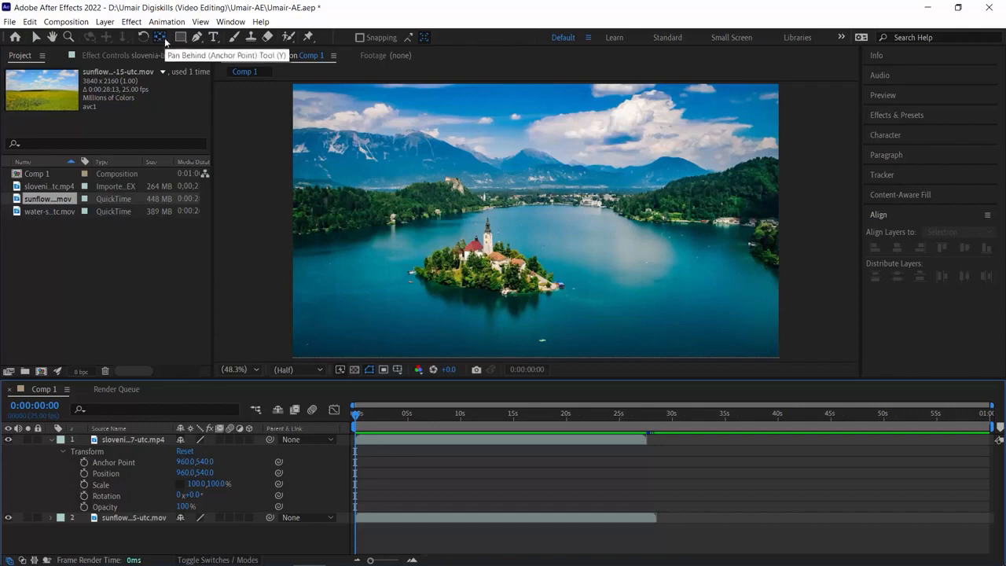
left_click(160, 47)
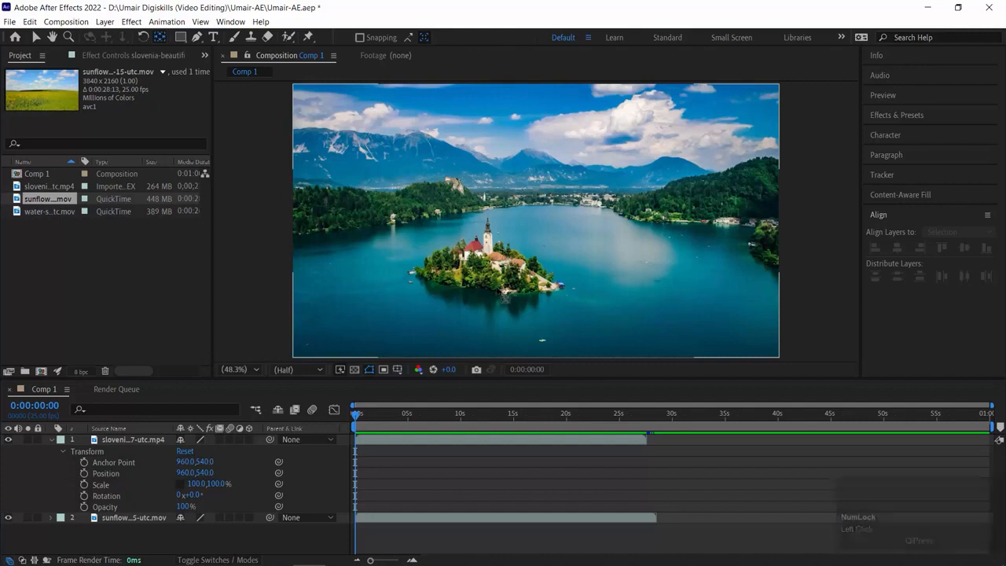
left_click(525, 223)
mouse_move(525, 223)
left_mouse_down()
mouse_move(535, 221)
mouse_move(436, 218)
mouse_move(318, 118)
mouse_move(307, 90)
mouse_move(781, 92)
mouse_move(292, 101)
left_mouse_up()
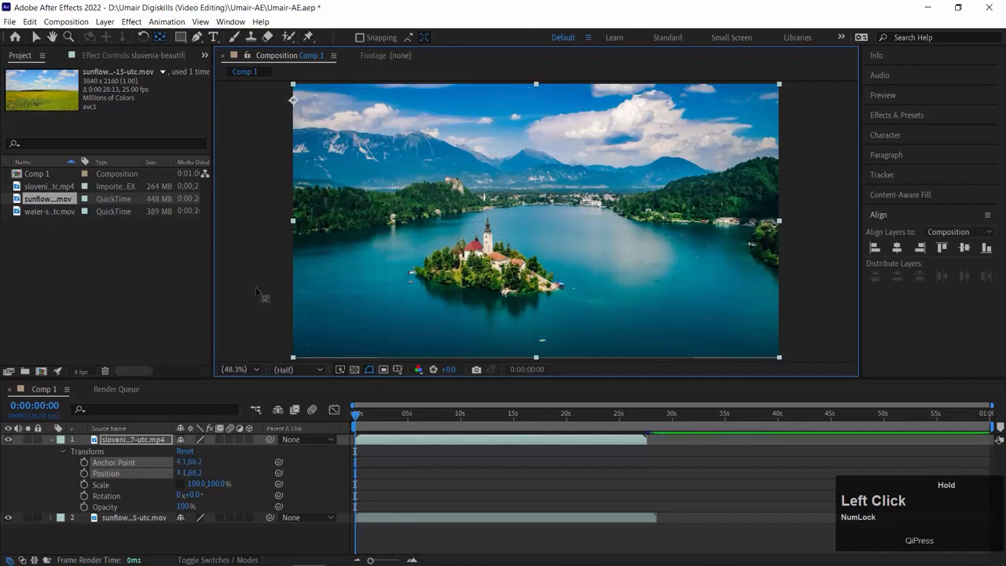
mouse_move(198, 497)
left_mouse_down()
mouse_move(223, 497)
mouse_move(195, 493)
left_mouse_up()
key("ctrl+z")
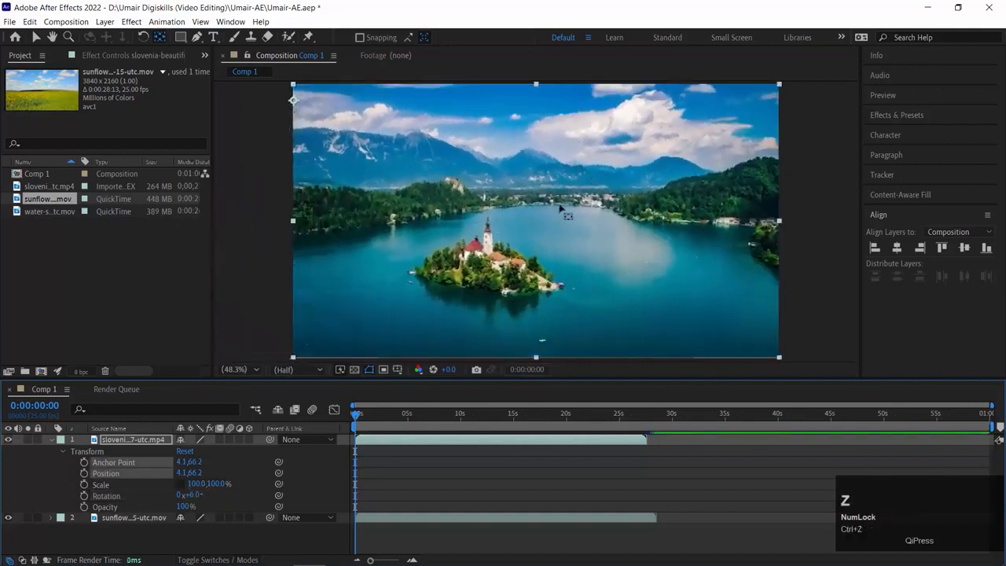
Try rotating the lake clip around an anchor point placed at about 1905, 1055 near its lower-right corner, and reset its transform.
left_click(291, 99)
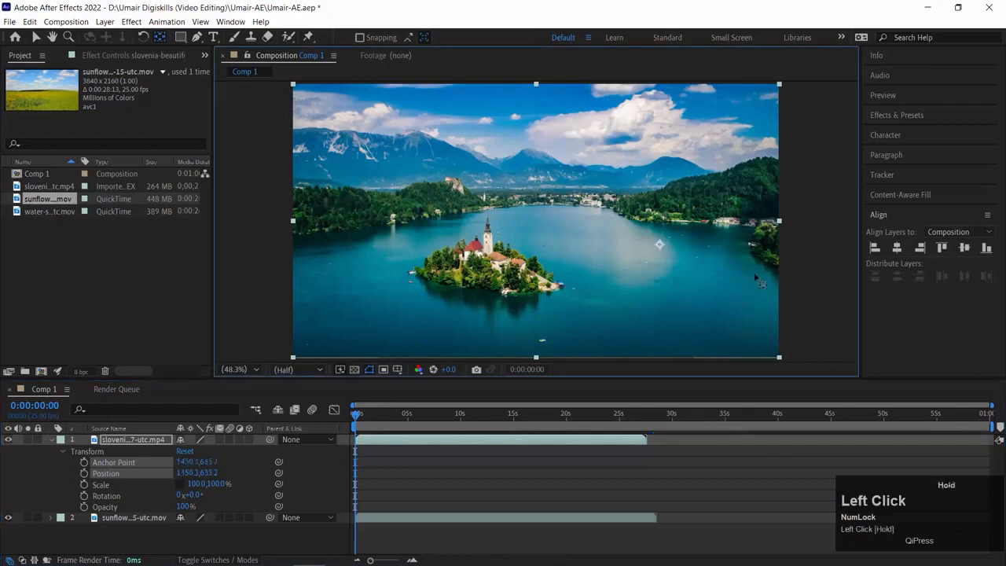
left_click_drag(775, 348, 780, 353)
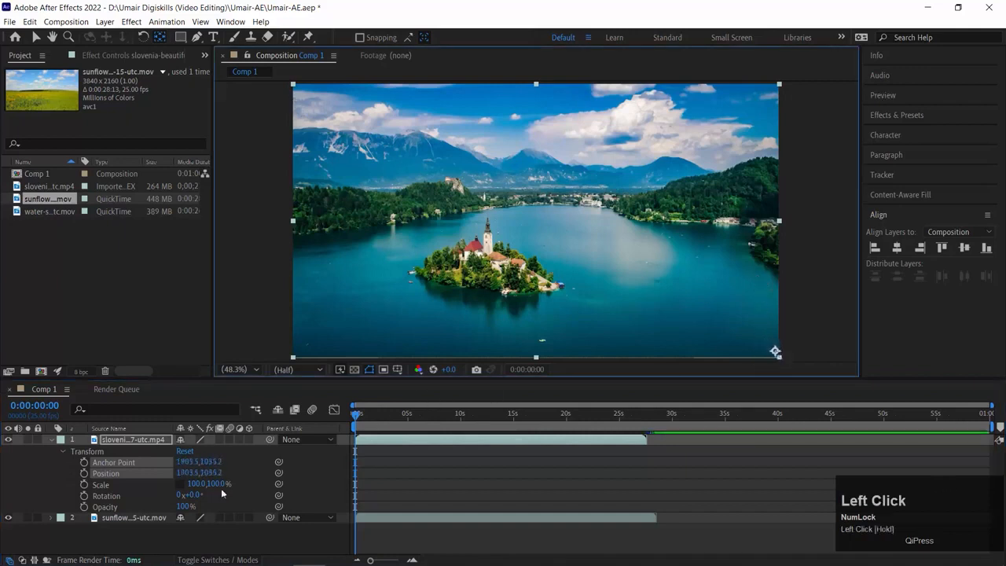
mouse_move(196, 497)
left_mouse_down()
mouse_move(212, 495)
mouse_move(197, 490)
left_mouse_up()
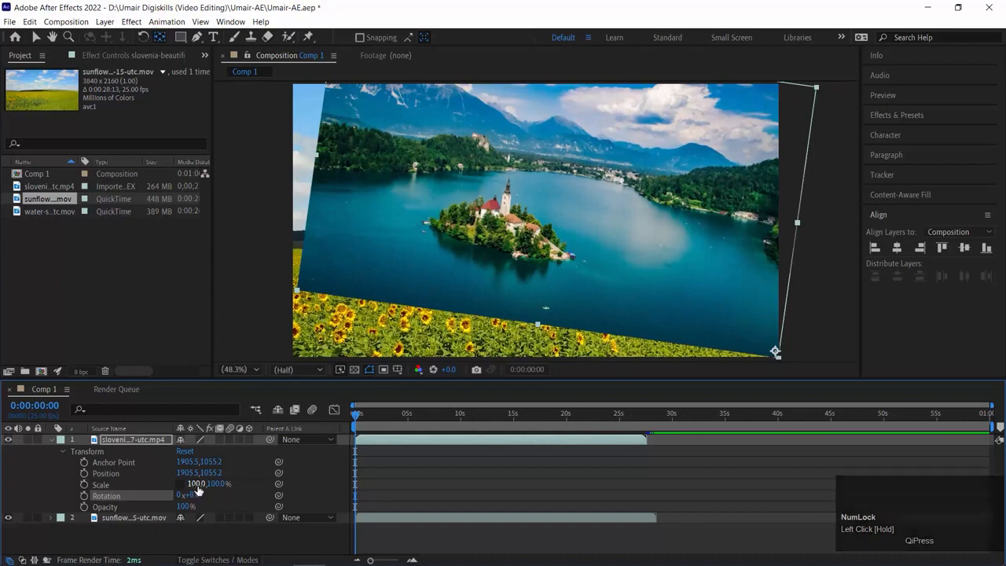
key("ctrl+z")
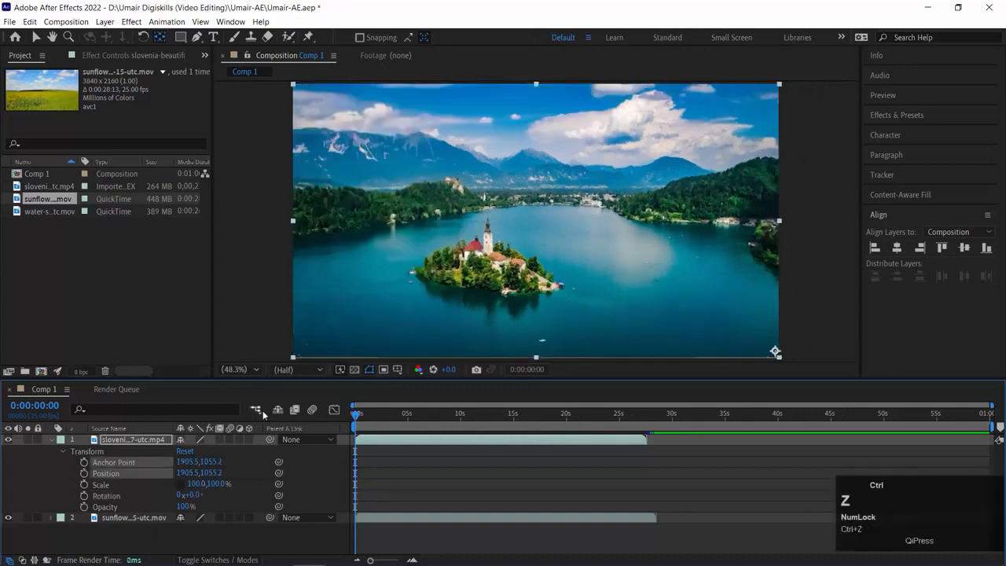
left_click(186, 453)
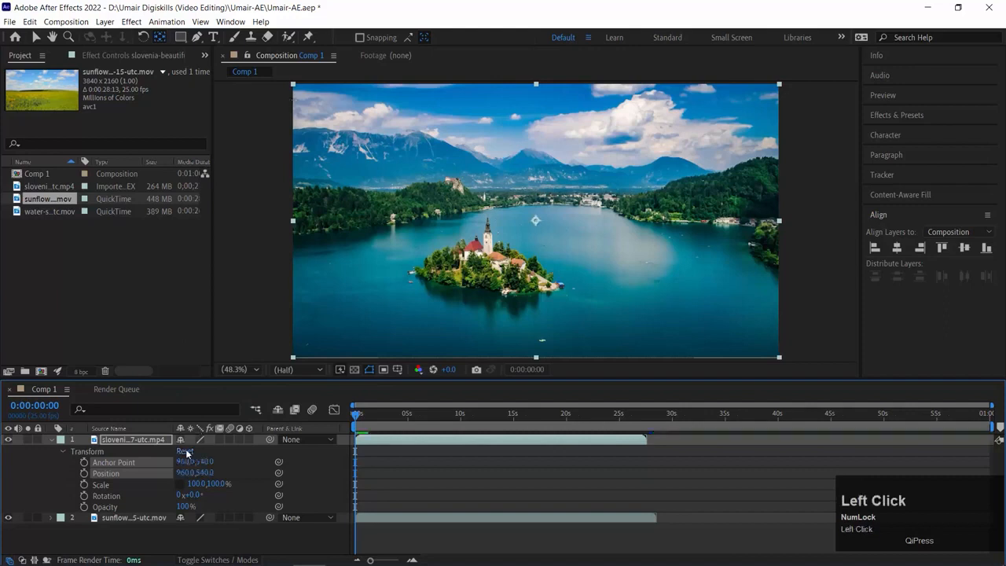
Set the lake clip's position to 956, 297 and toggle the visibility of the sunflower layer beneath it off and on.
left_click(57, 469)
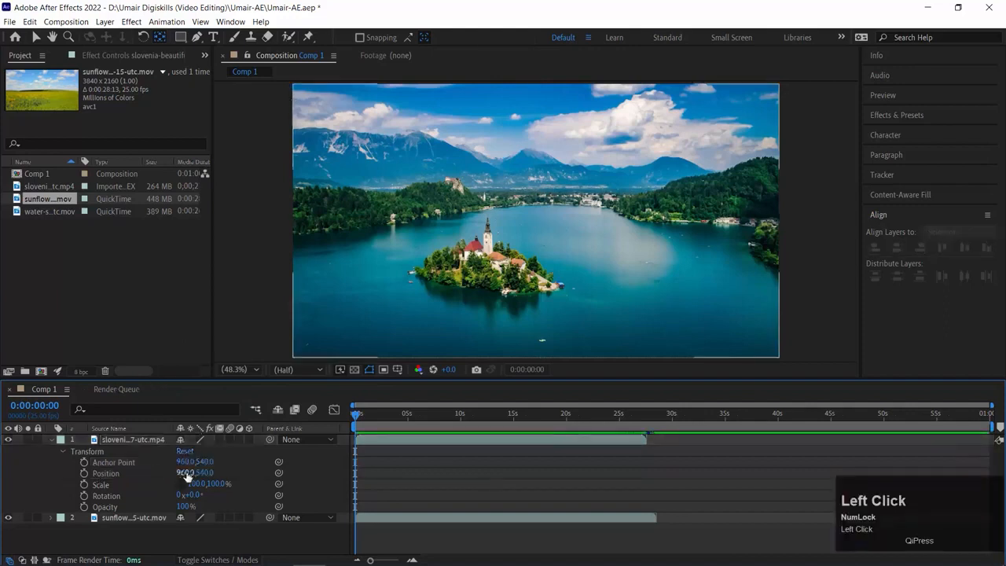
left_click_drag(187, 475, 86, 425)
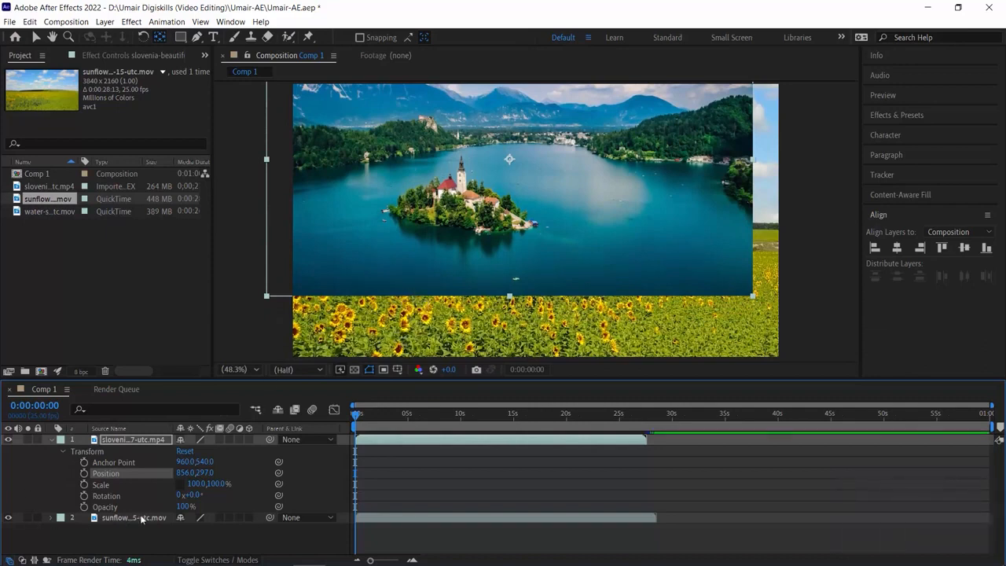
left_click(142, 518)
left_click(8, 518)
left_click(8, 517)
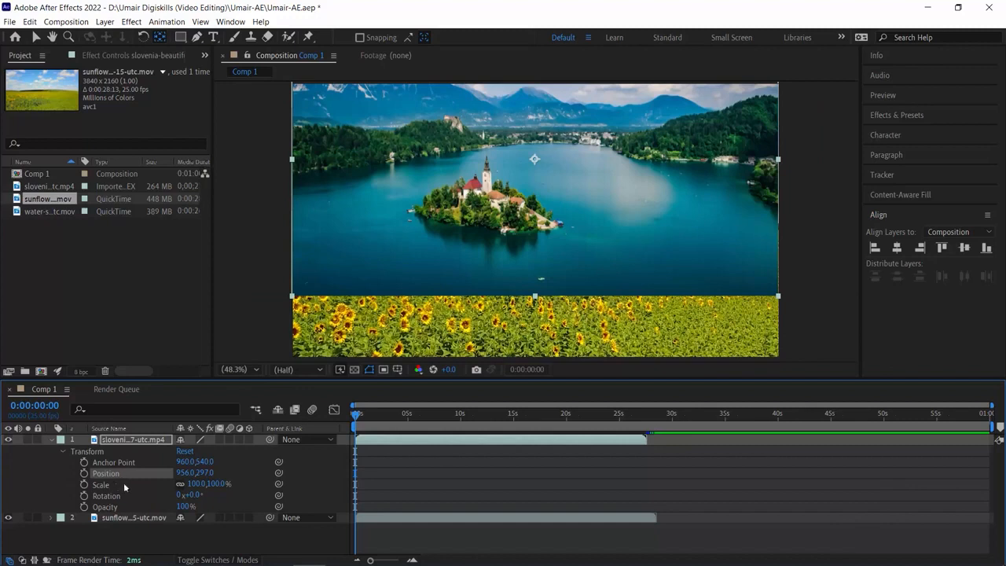
Scale the lake clip to 61%, unlink its proportions to stretch it to 94 by 112.4%, and try a 355° rotation.
mouse_move(201, 487)
left_mouse_down()
mouse_move(163, 487)
mouse_move(235, 484)
mouse_move(214, 484)
left_mouse_up()
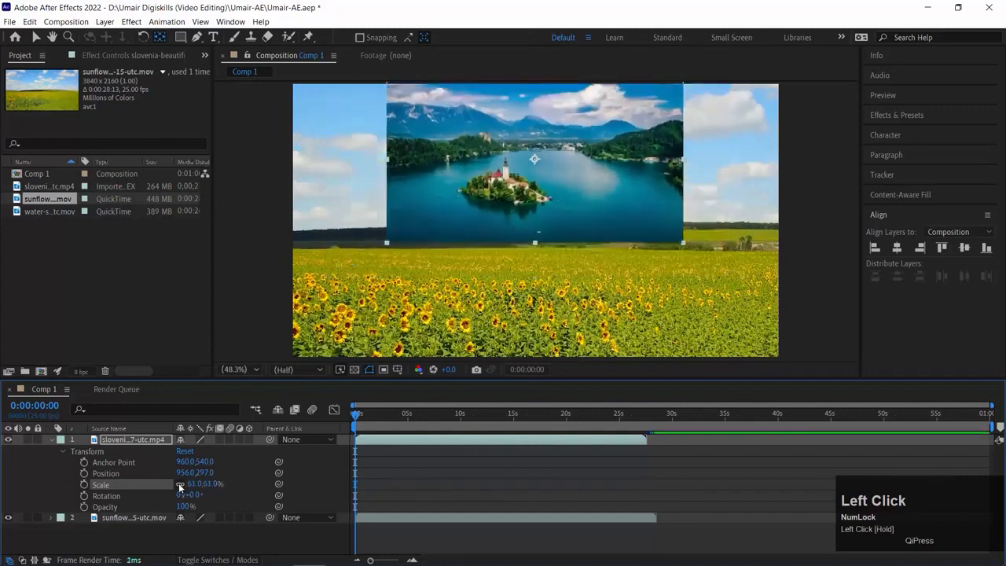
left_click(179, 486)
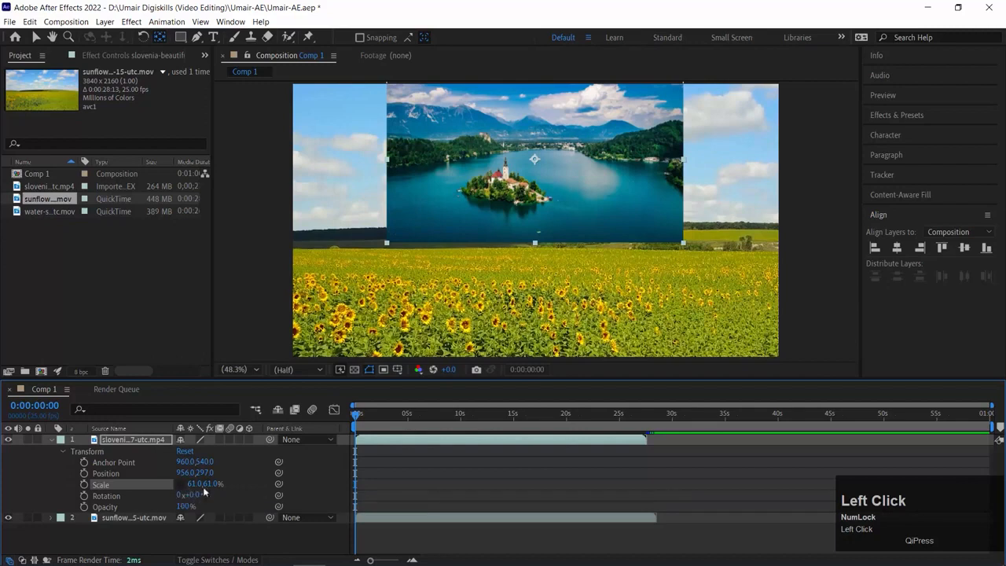
left_click_drag(193, 487, 383, 468)
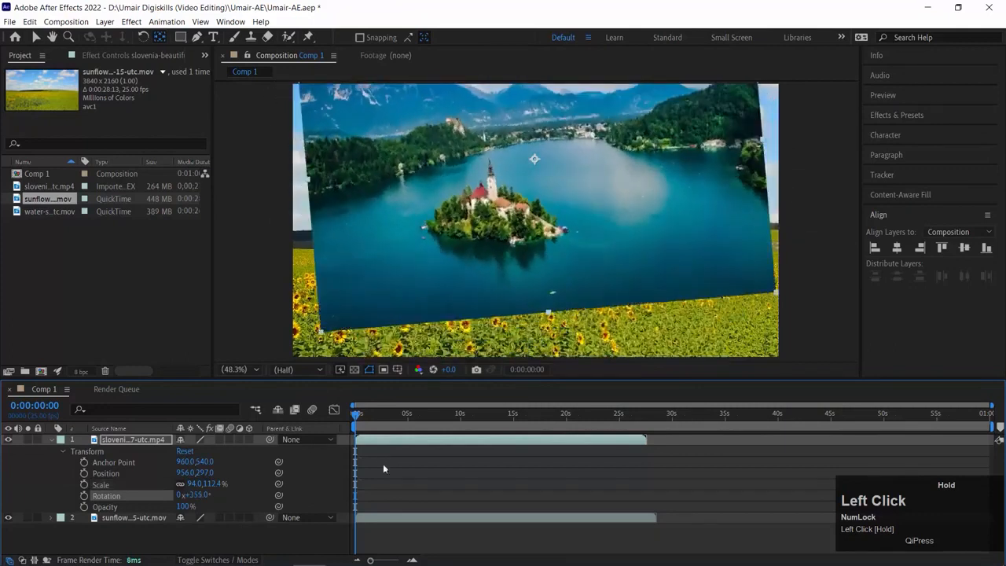
key("ctrl+z")
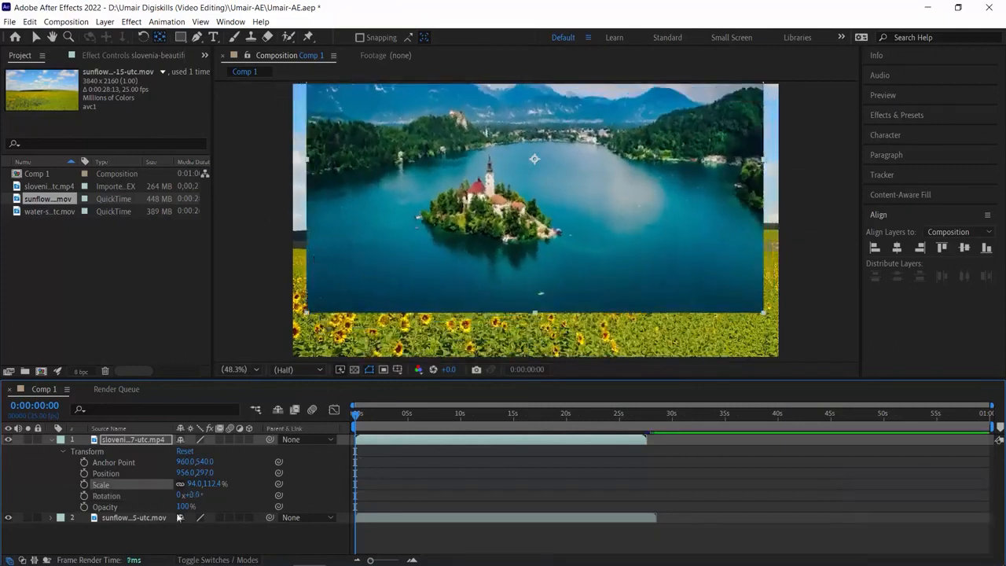
Set the lake clip's opacity to 76% and move it with the Selection tool to position 829.8, 474.9.
mouse_move(183, 506)
left_mouse_down()
mouse_move(164, 506)
mouse_move(193, 506)
left_mouse_up()
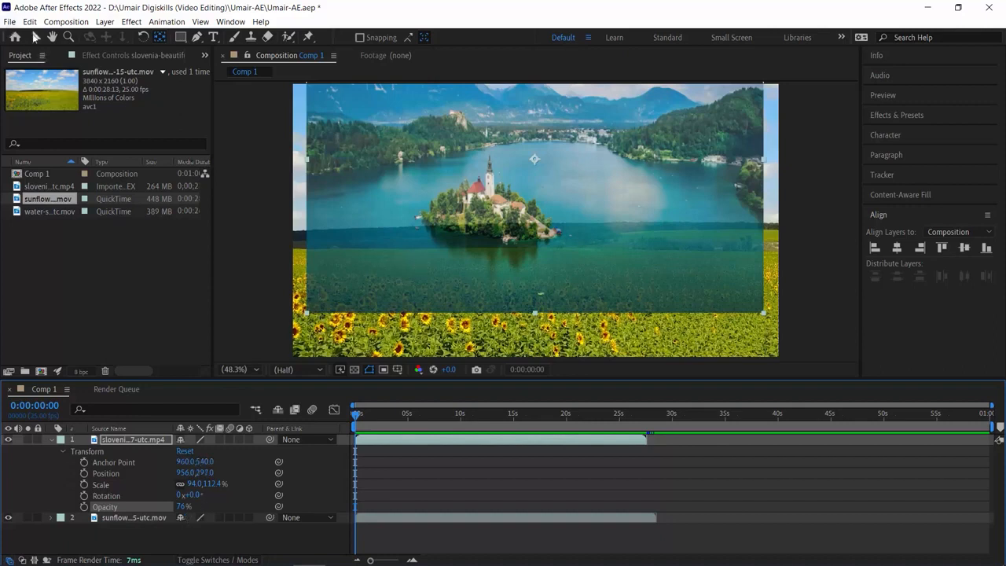
left_click(35, 37)
left_click_drag(547, 166, 516, 210)
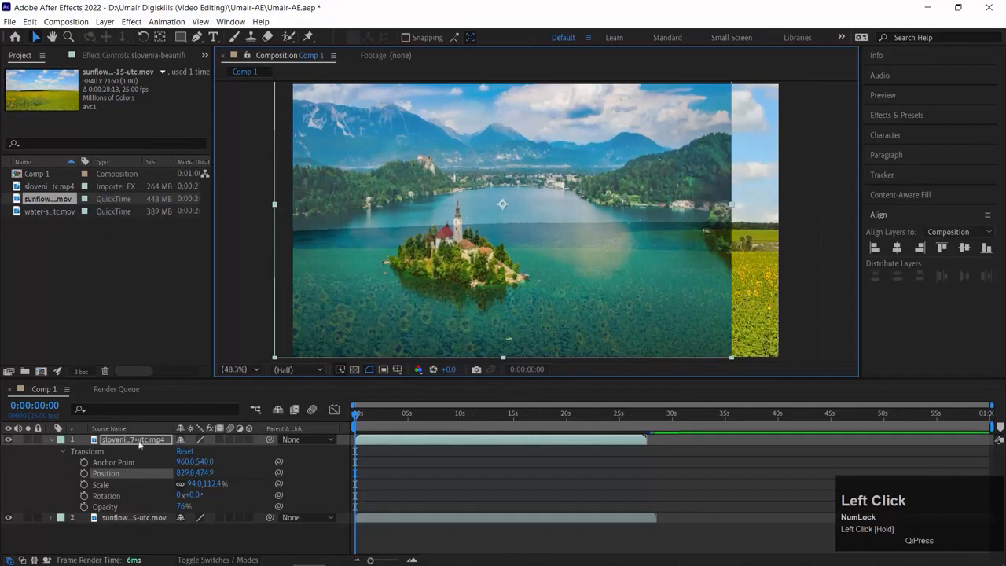
Shrink the lake clip in the composition view to a scale of 87.5 by 104.6% and set its opacity to 100%.
left_click(100, 485)
mouse_move(275, 205)
left_mouse_down()
mouse_move(231, 207)
mouse_move(293, 206)
mouse_move(344, 189)
mouse_move(288, 203)
left_mouse_up()
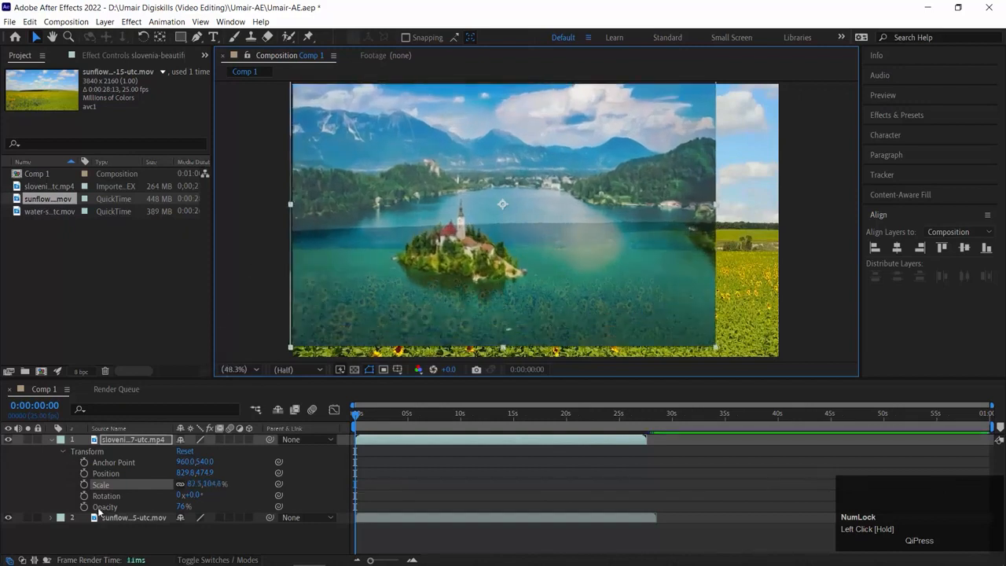
left_click_drag(183, 509, 181, 497)
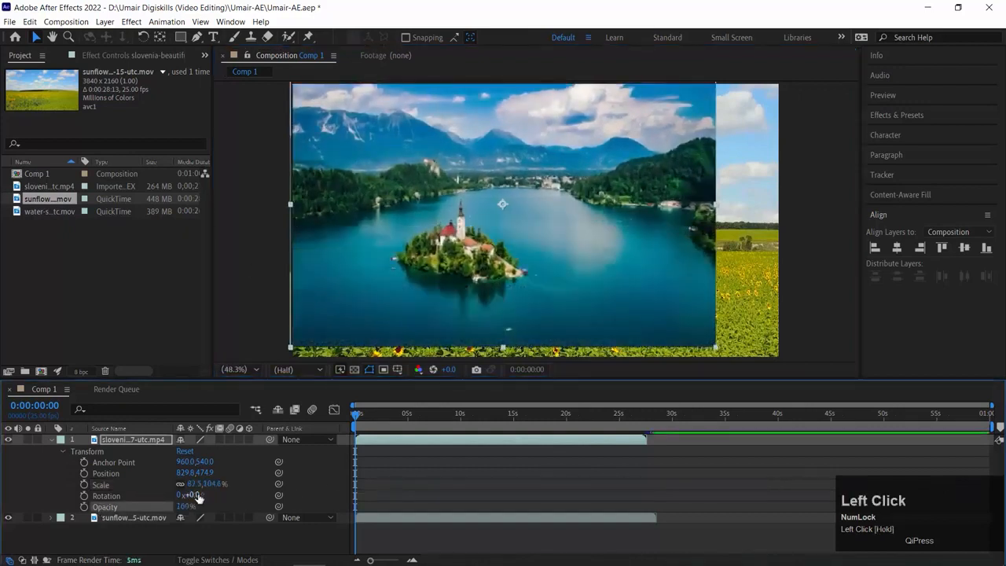
Reset all transform properties of the lake clip and hide its layer.
left_click(103, 495)
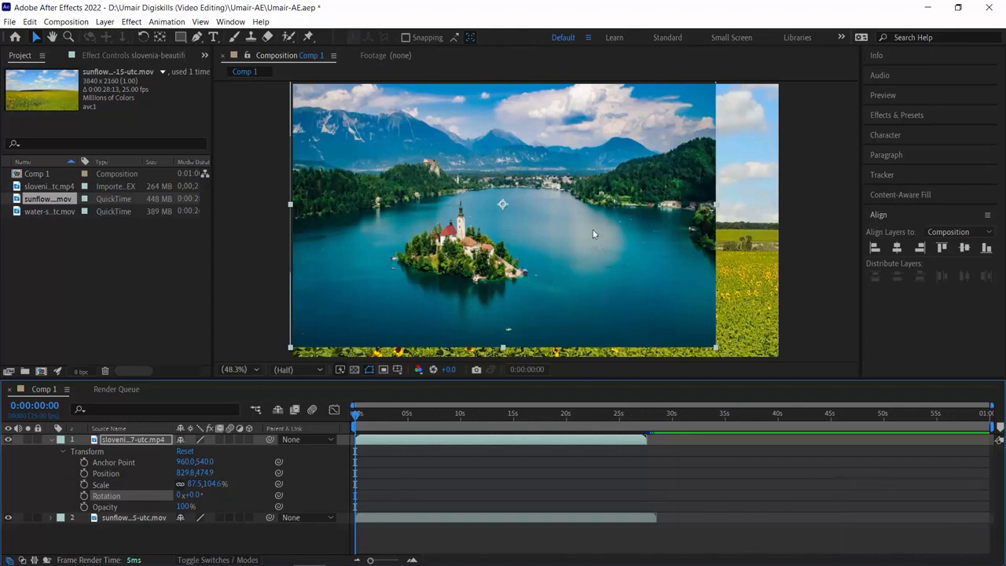
left_click(183, 451)
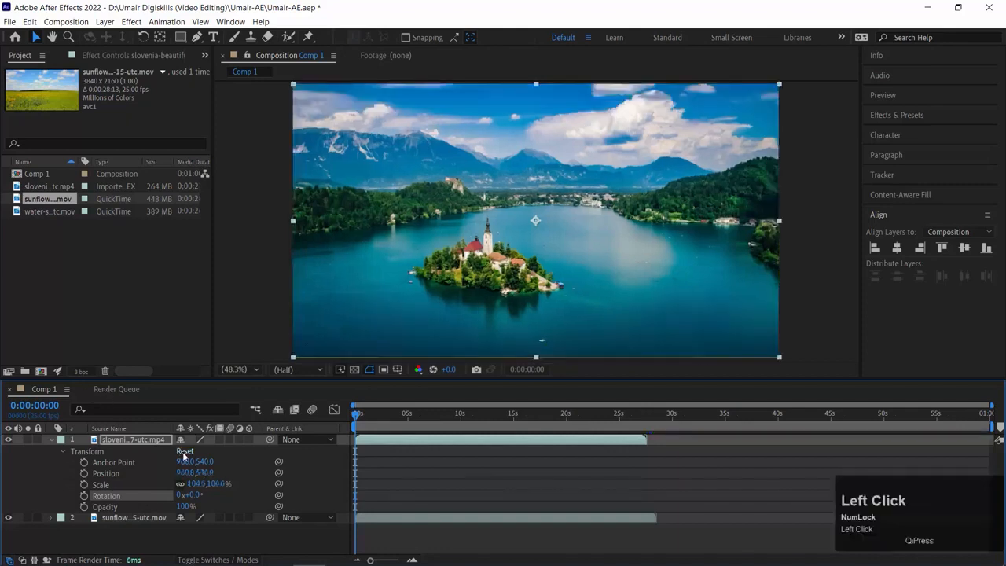
left_click(8, 440)
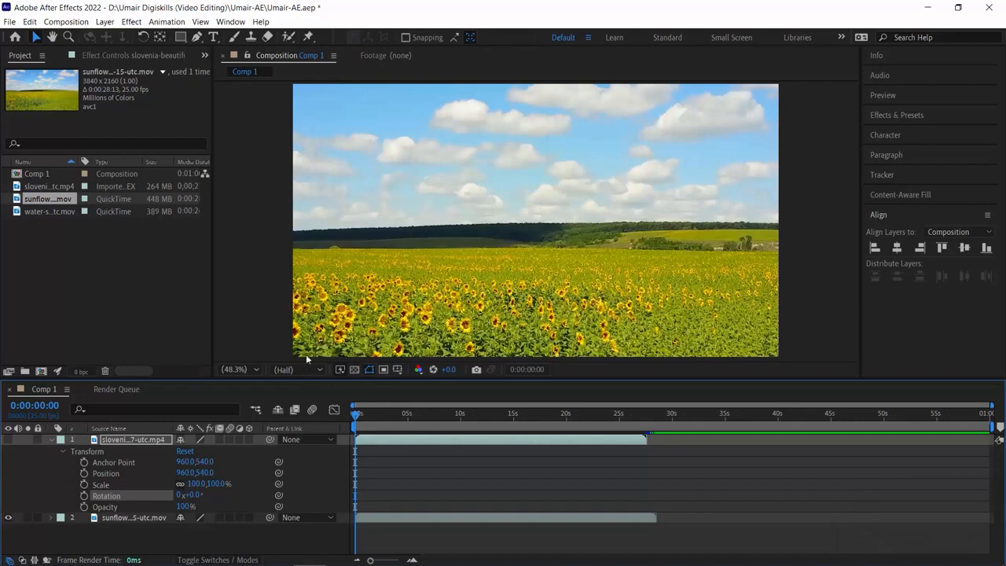
Expand the transform properties of the sunflower layer and select its Position property.
left_click(134, 519)
left_click(50, 518)
scroll(71, 540, "down", 1)
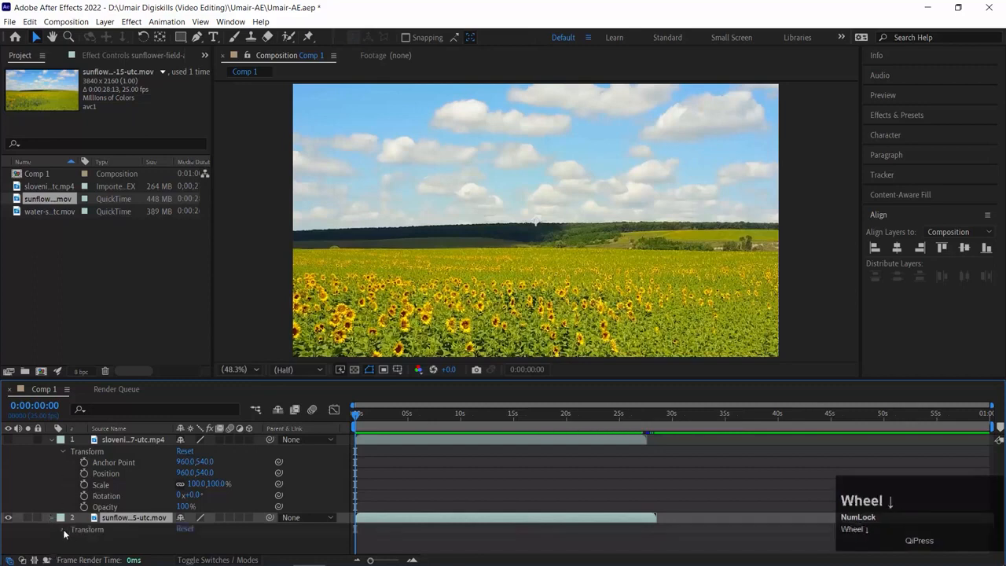
left_click(64, 531)
scroll(64, 531, "down", 1)
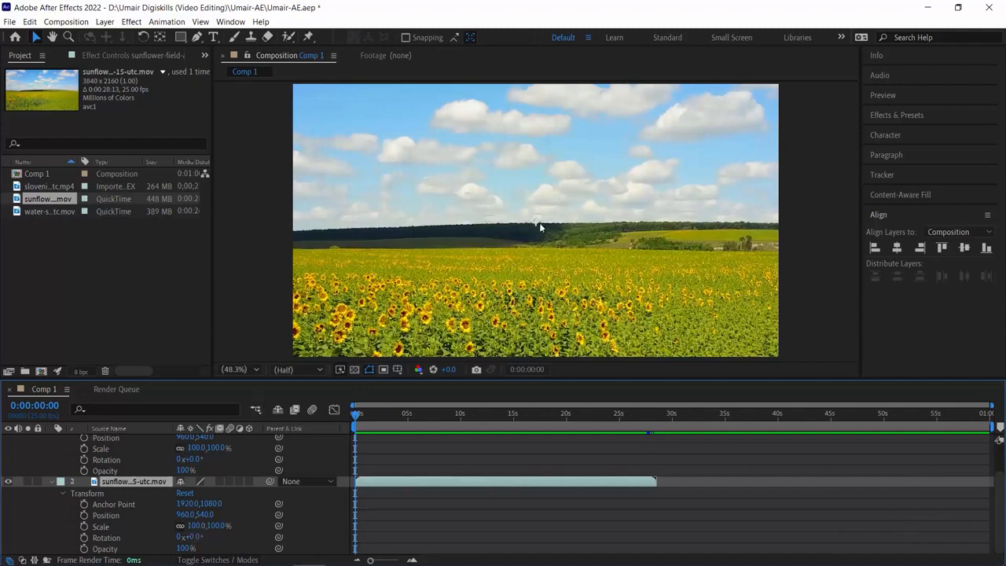
left_click(115, 517)
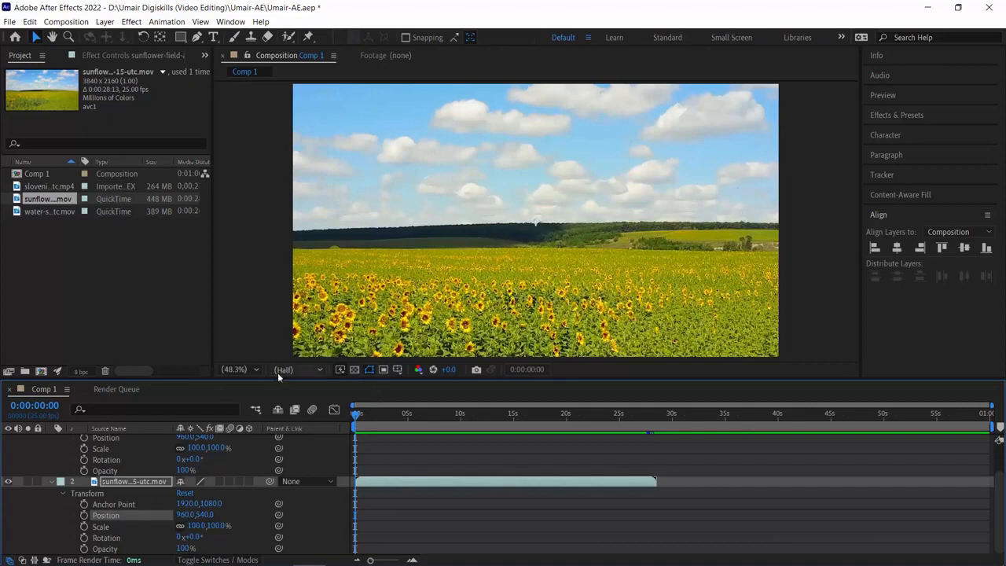
At 25% view magnification, shift the sunflower clip slightly up and left in the composition, then reset its transform properties.
left_click(235, 369)
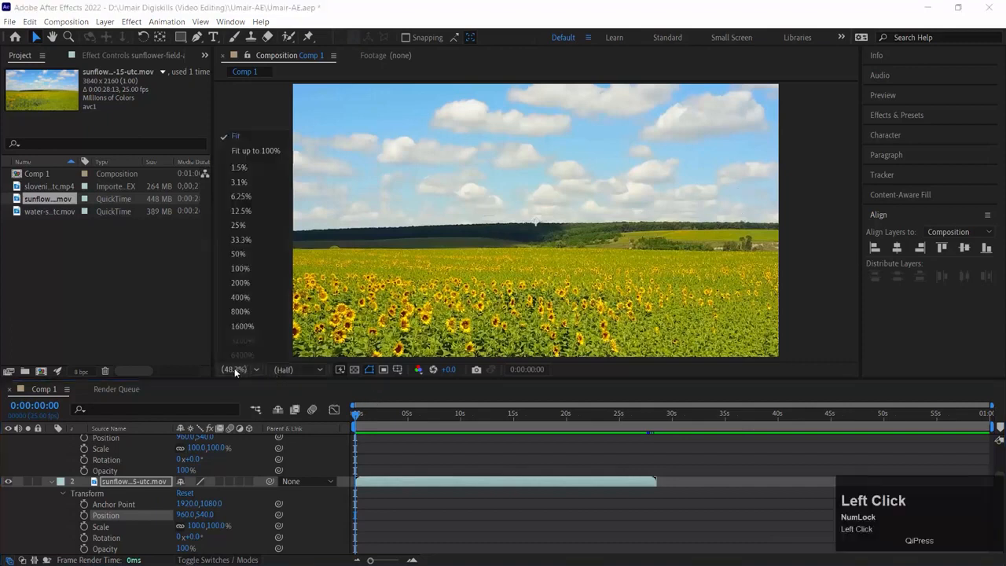
left_click(239, 225)
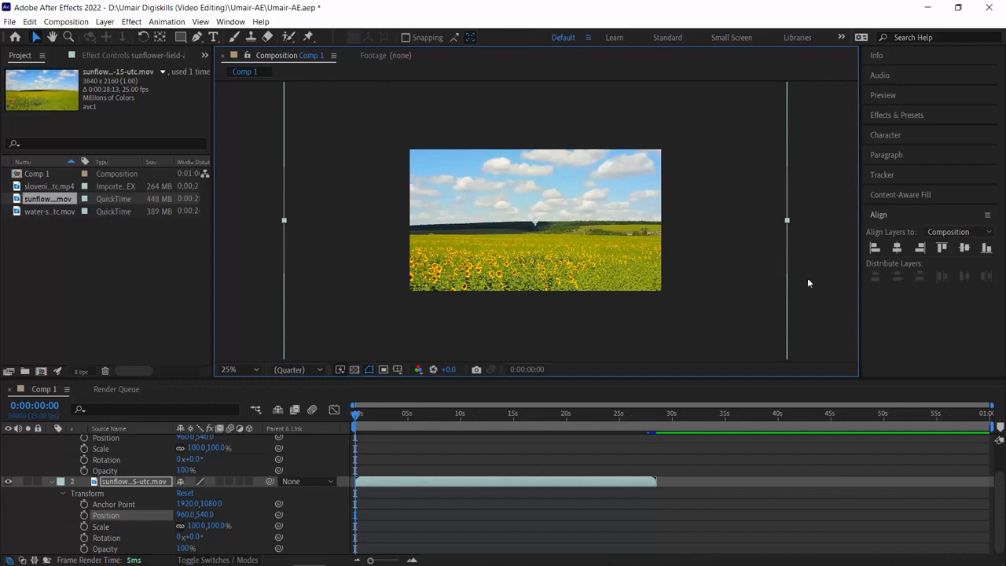
left_click_drag(459, 238, 422, 231)
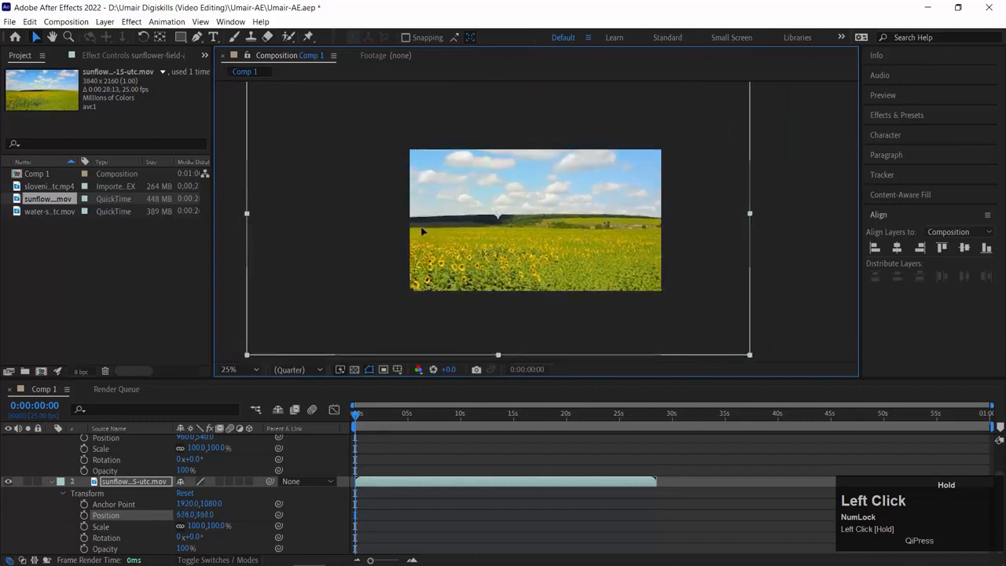
left_click(186, 493)
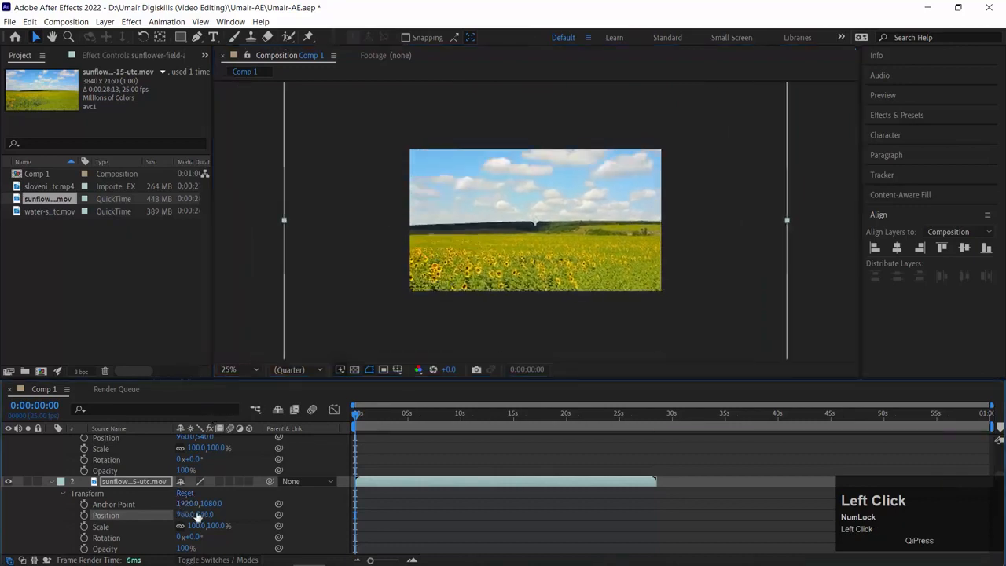
Set the sunflower layer's scale to 50% and fit the composition view to its panel.
mouse_move(192, 526)
left_mouse_down()
mouse_move(157, 526)
mouse_move(198, 529)
left_mouse_up()
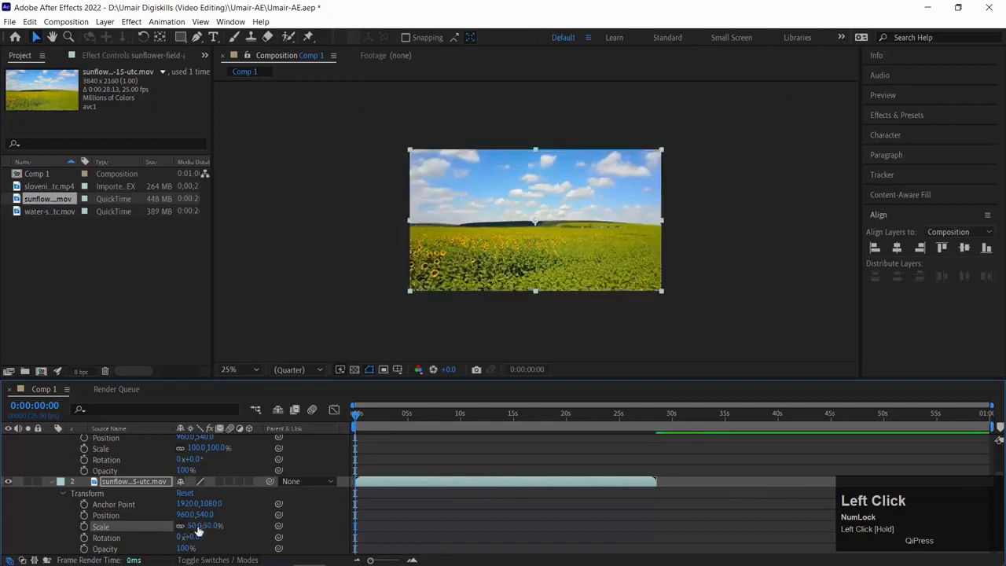
left_click(197, 529)
type("50")
key("Return")
left_click(240, 370)
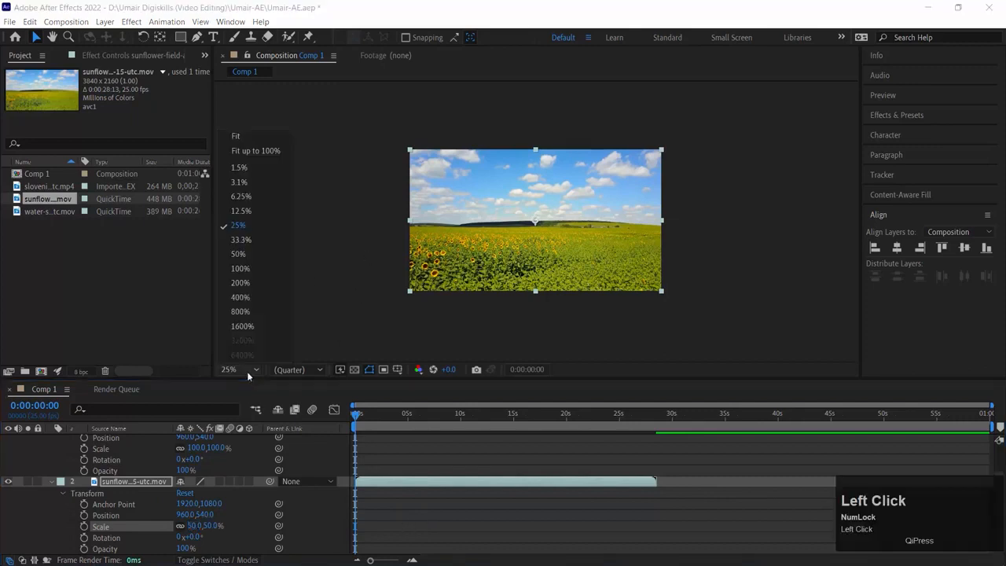
left_click(243, 136)
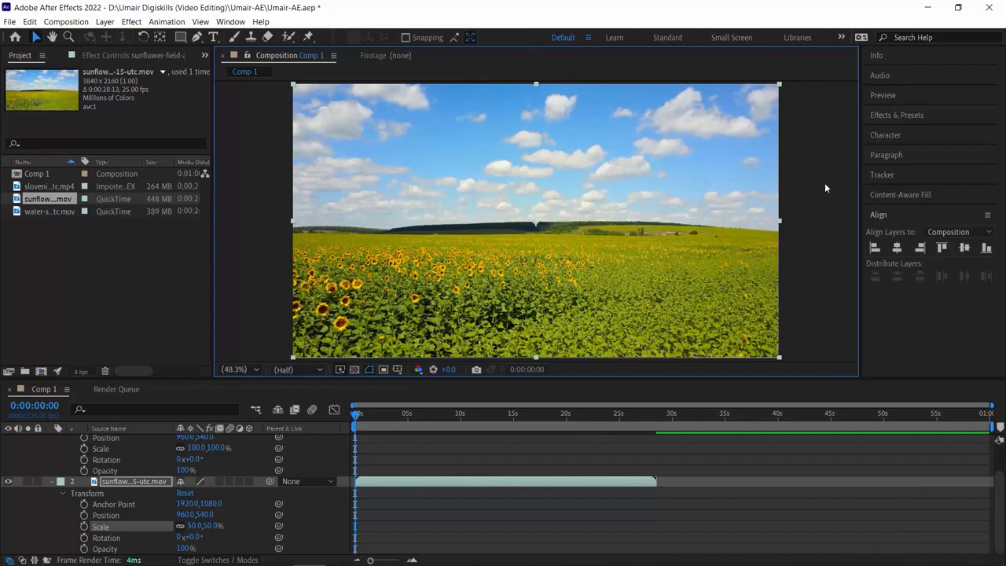
Try out a horizontal anchor point change and a 65° rotation on the sunflower layer, undoing each one.
left_click_drag(187, 504, 129, 515)
key("ctrl+z")
key("ctrl+z")
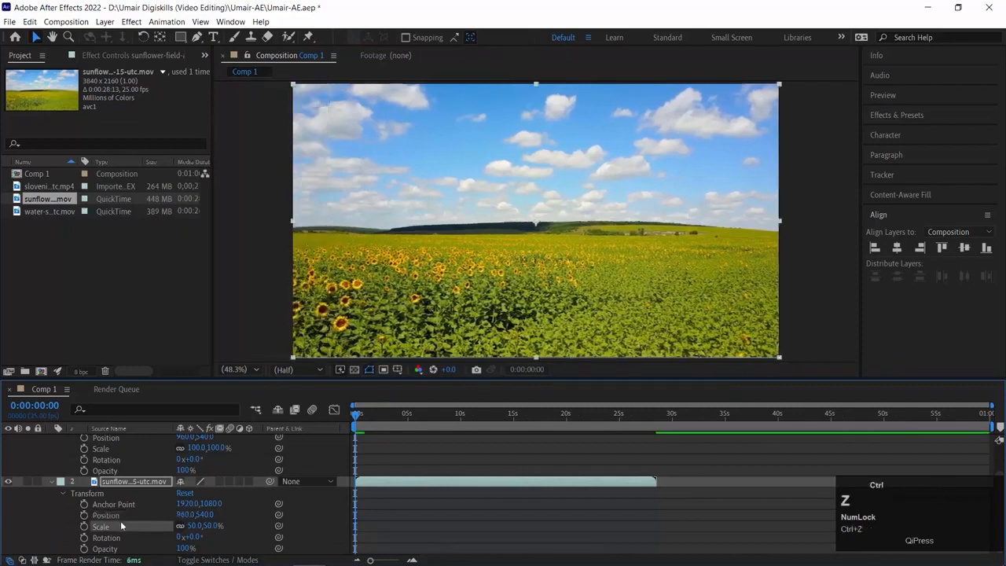
left_click_drag(189, 537, 228, 537)
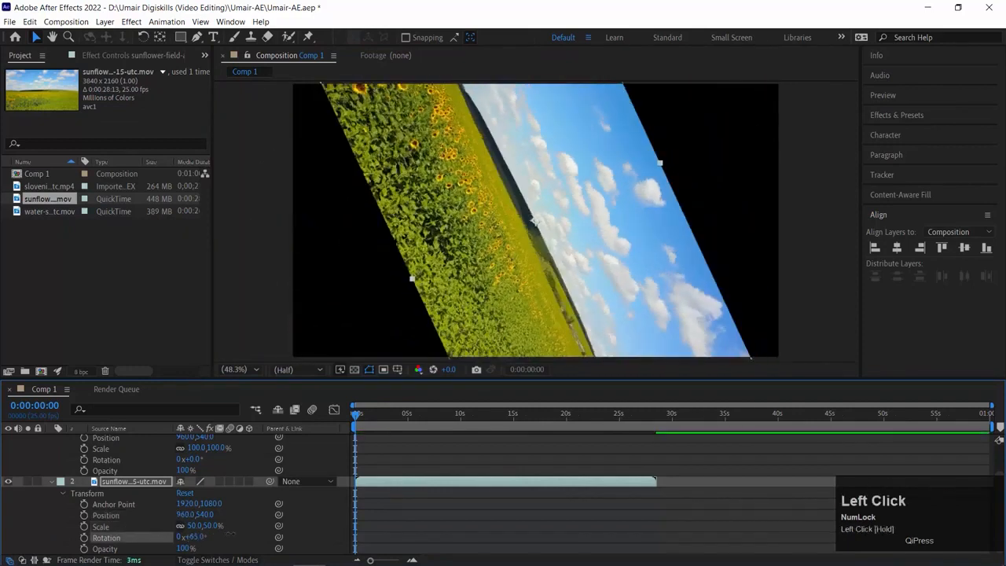
key("ctrl+z")
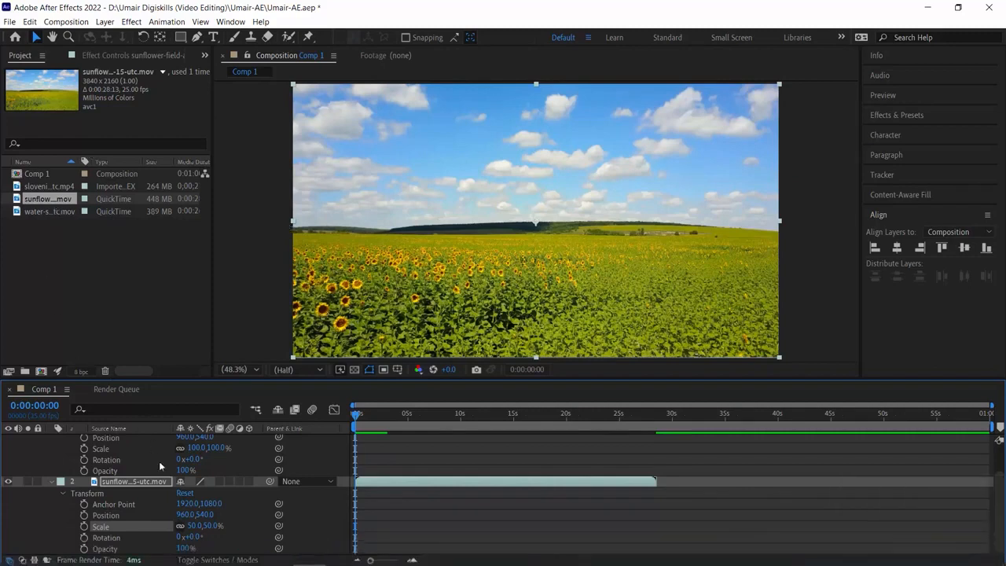
Set the sunflower layer's horizontal anchor point to 1659 and its scale to 59%.
left_click_drag(186, 504, 198, 525)
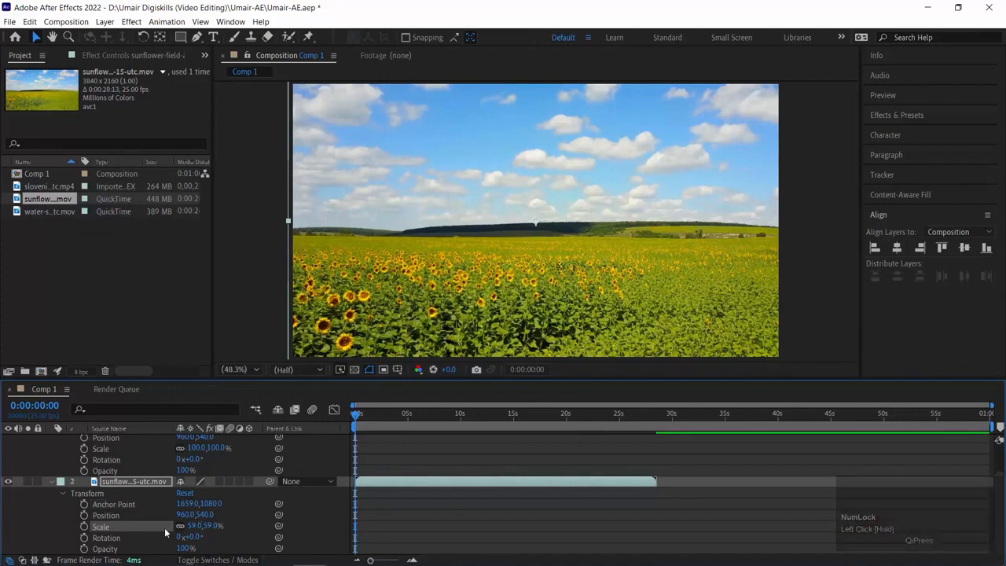
Select the hidden lake clip's layer in the timeline.
scroll(110, 462, "up", 1)
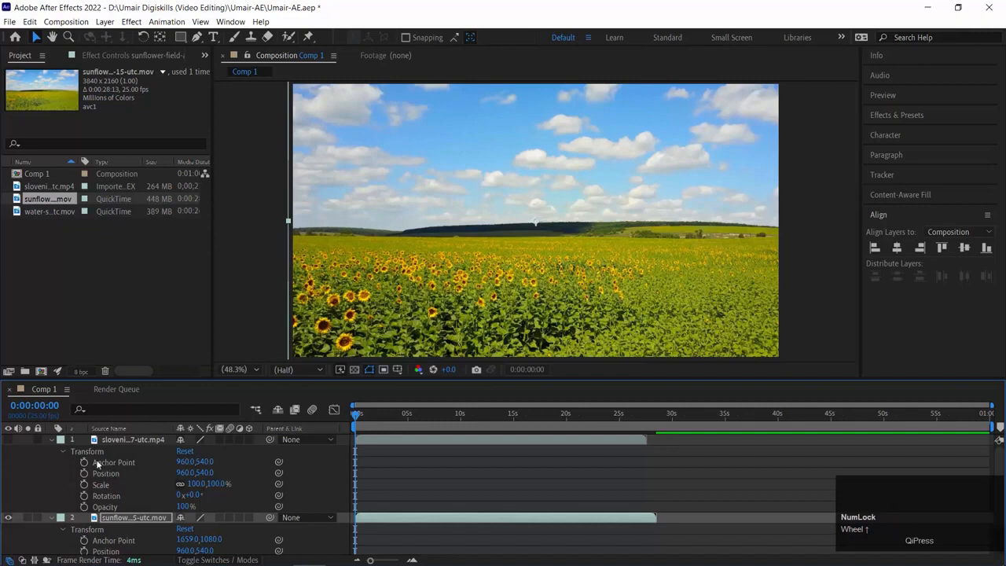
left_click(134, 440)
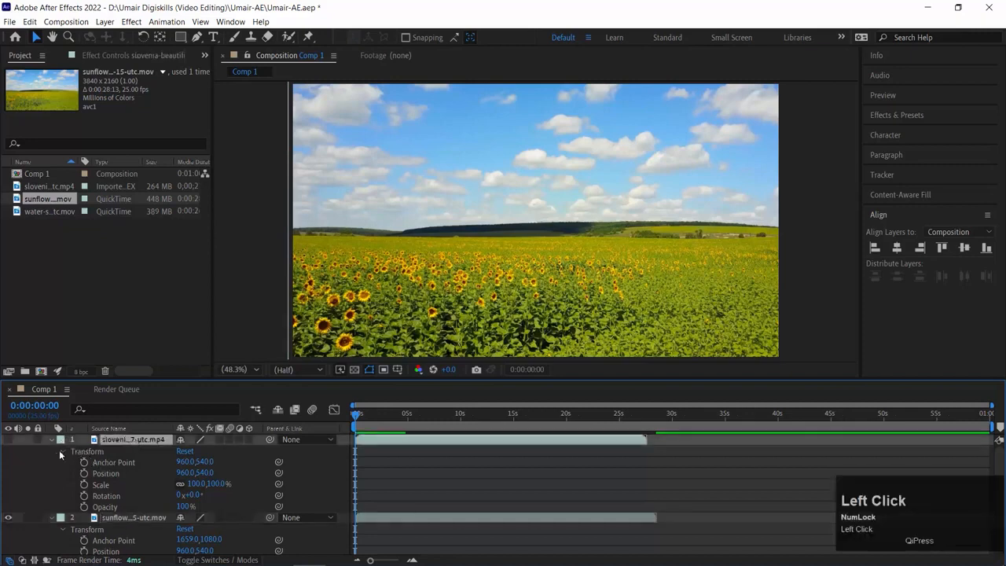